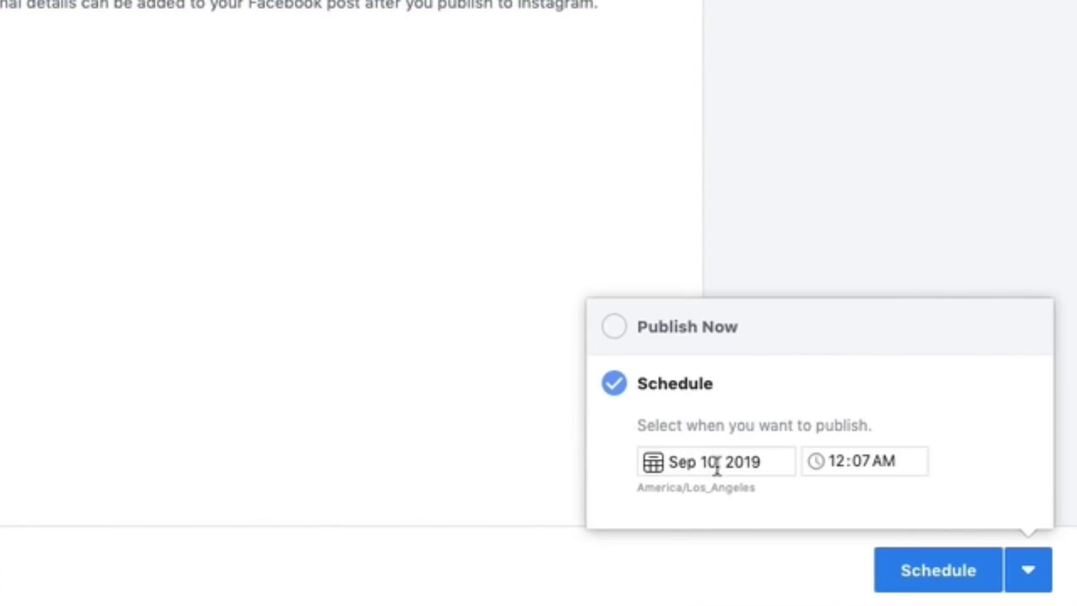
- Pick the 13th in the September 2019 calendar as the publish date
click(727, 465)
click(870, 275)
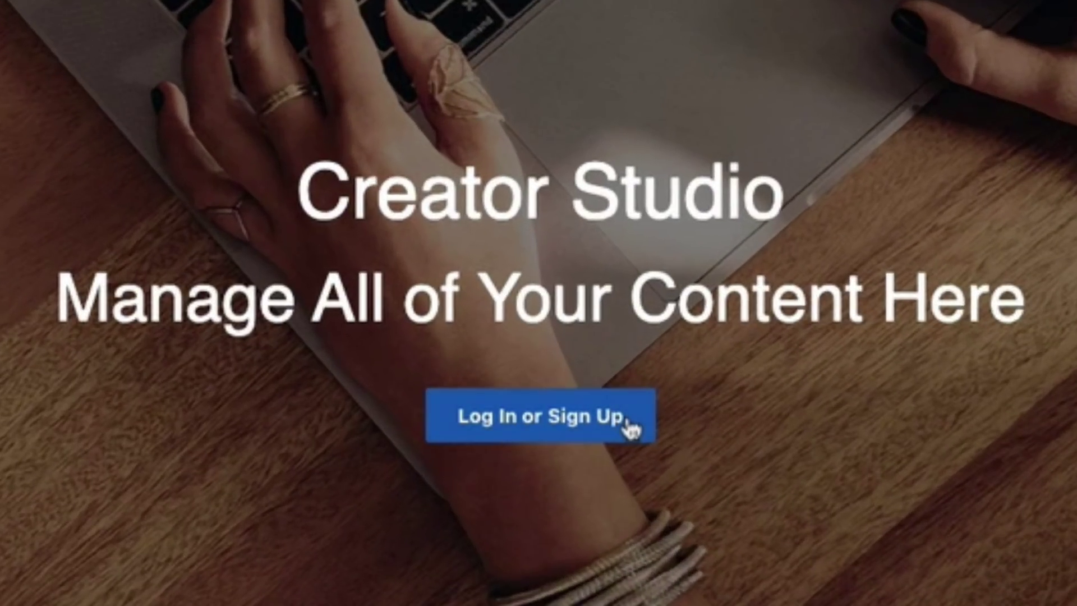
- Enter the account e-mail and submit the login details to sign in to Facebook
text(jenn)
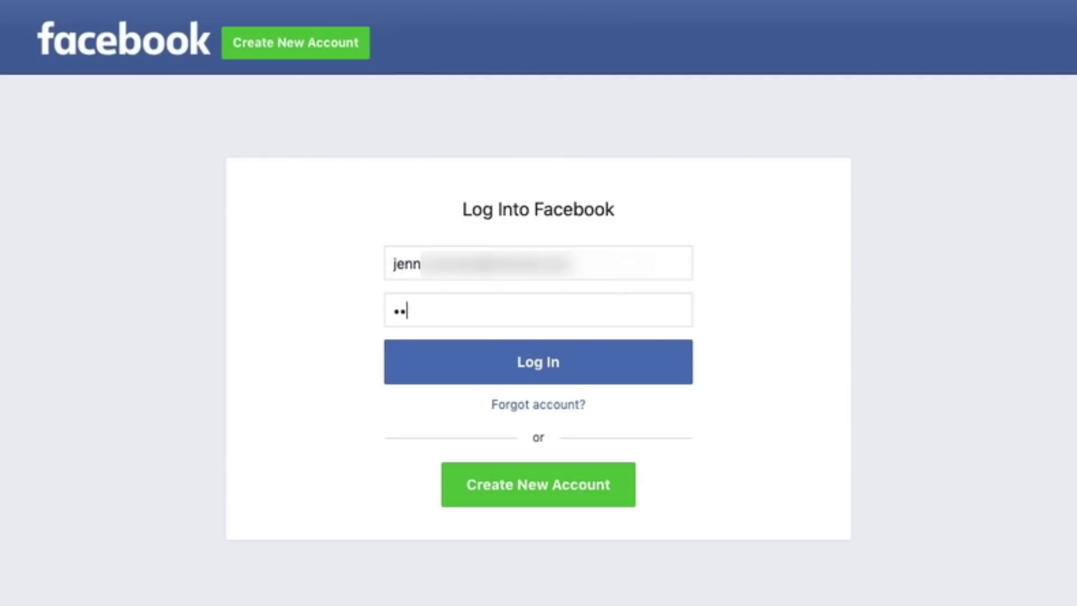
key(Return)
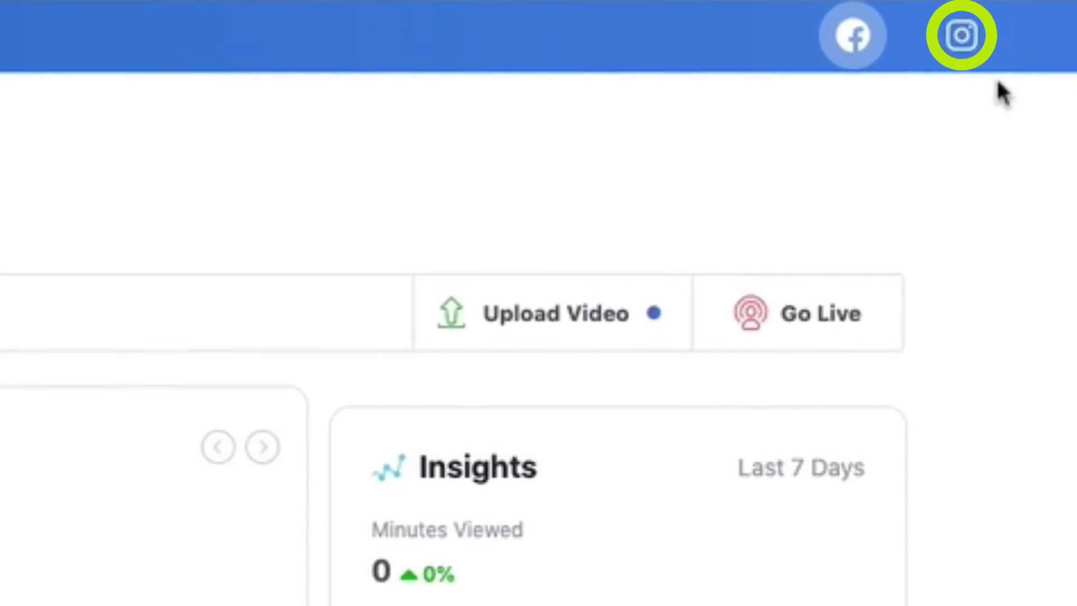
- Switch Creator Studio to the Instagram Content Library
click(956, 48)
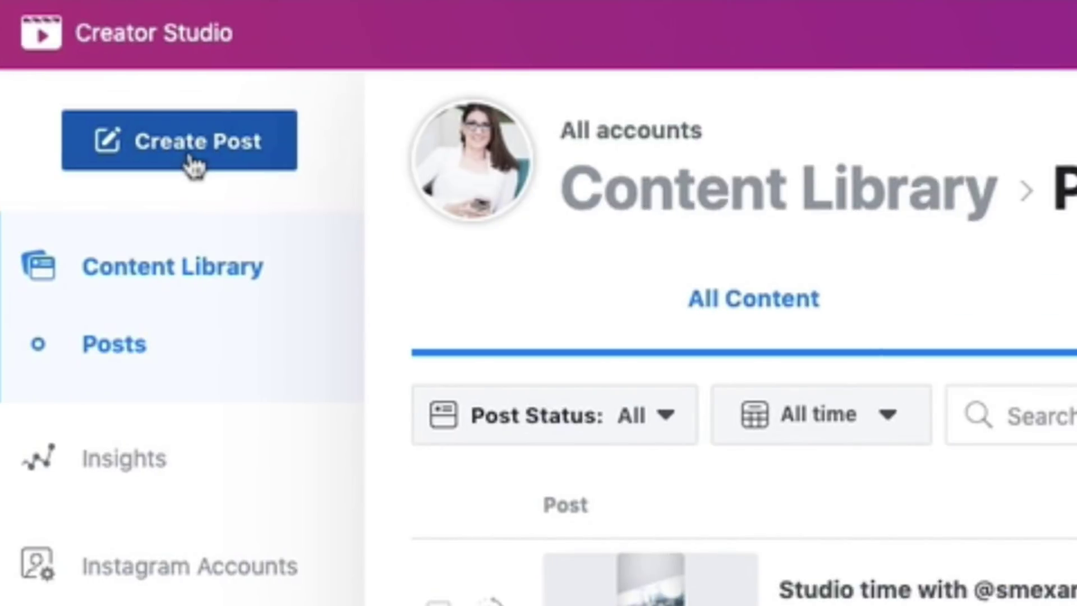
- Start a new Instagram Feed post from the Create Post menu
click(193, 161)
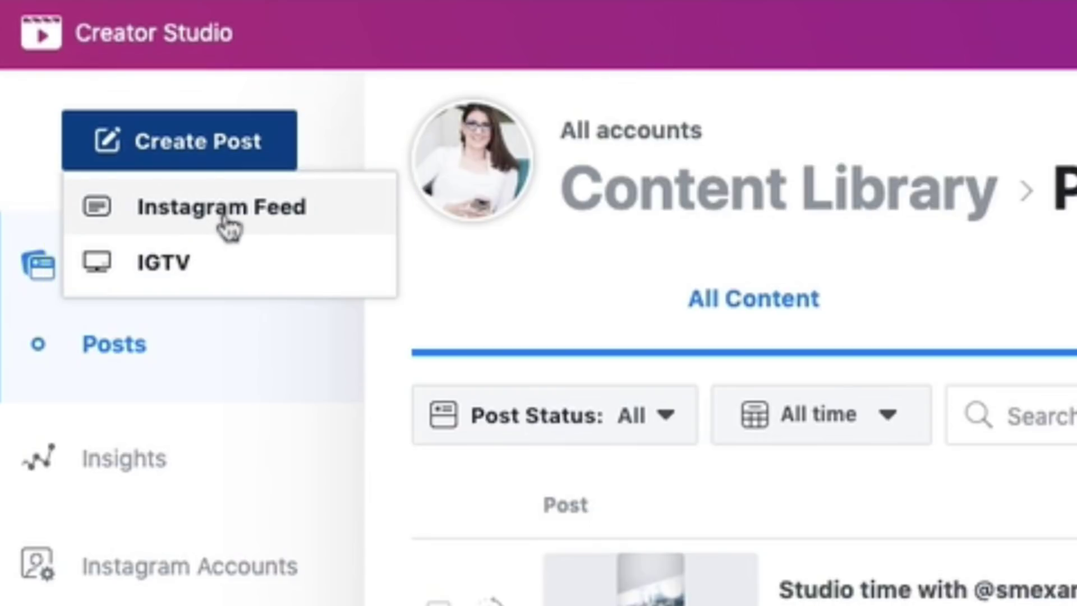
click(227, 222)
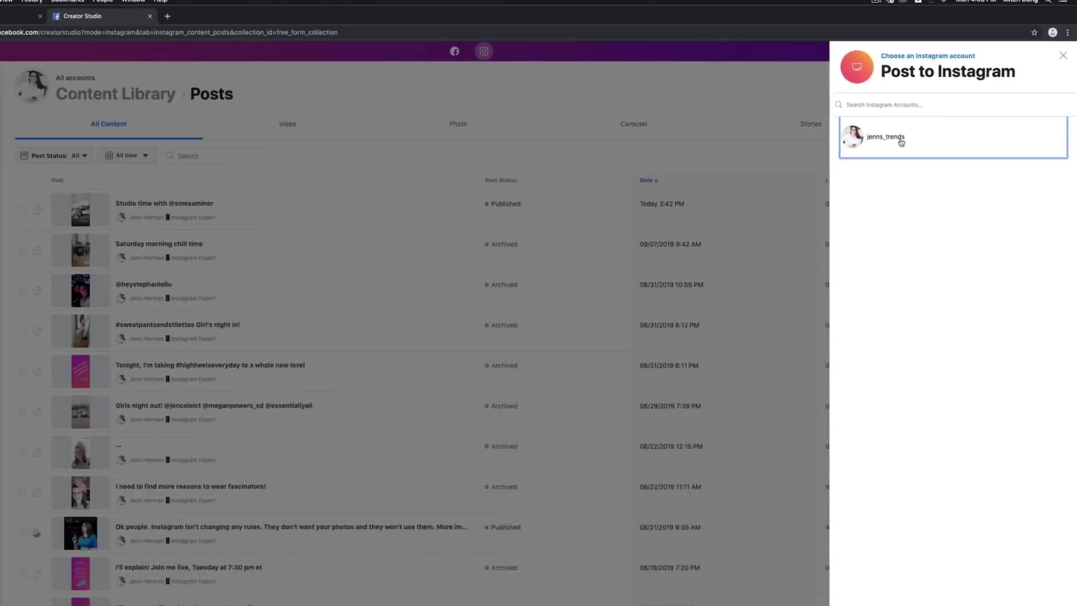
- Select the single listed Instagram account to post from
click(624, 273)
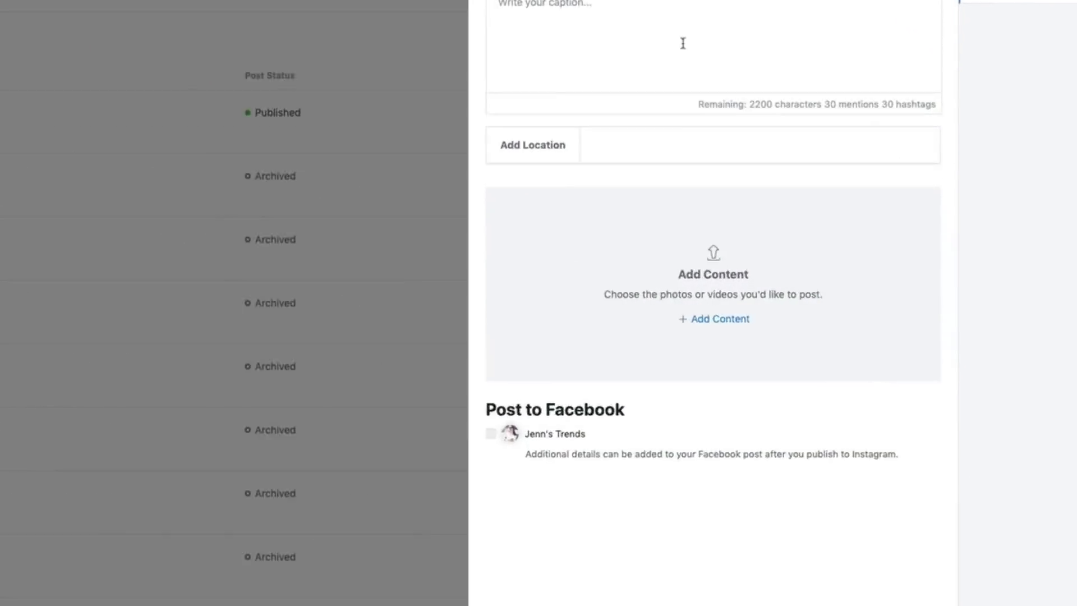
- Add the 08/02/2019 Facebook Page post's image as the post content
click(729, 319)
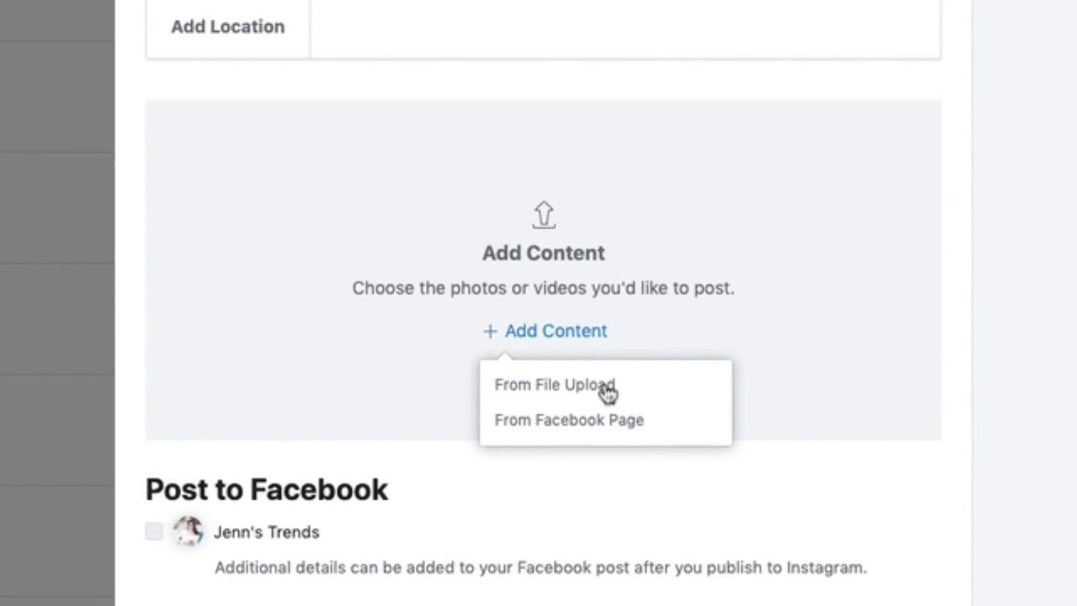
click(558, 428)
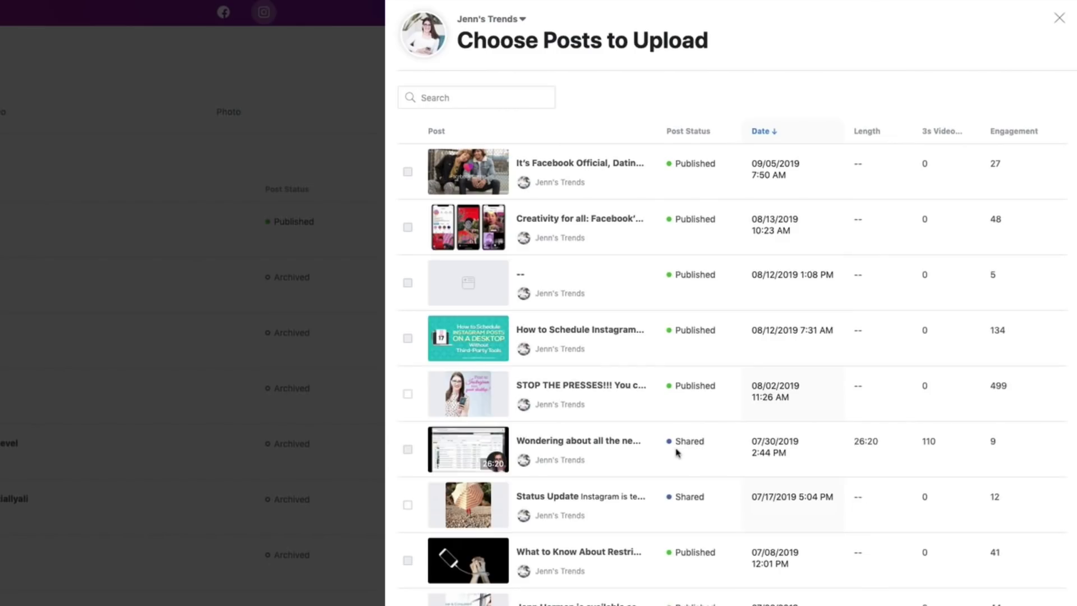
click(408, 395)
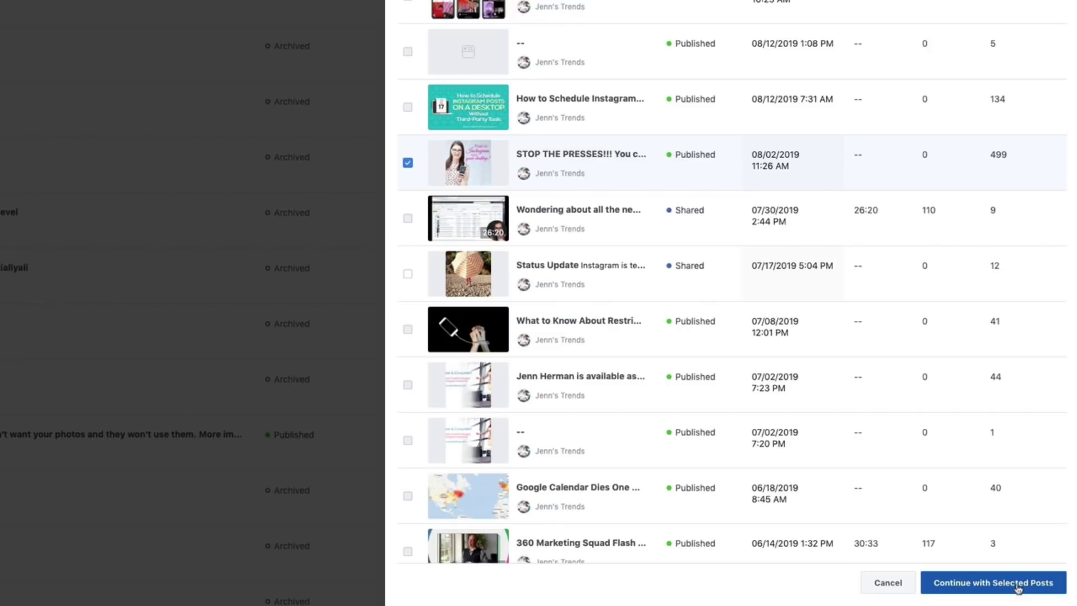
click(993, 583)
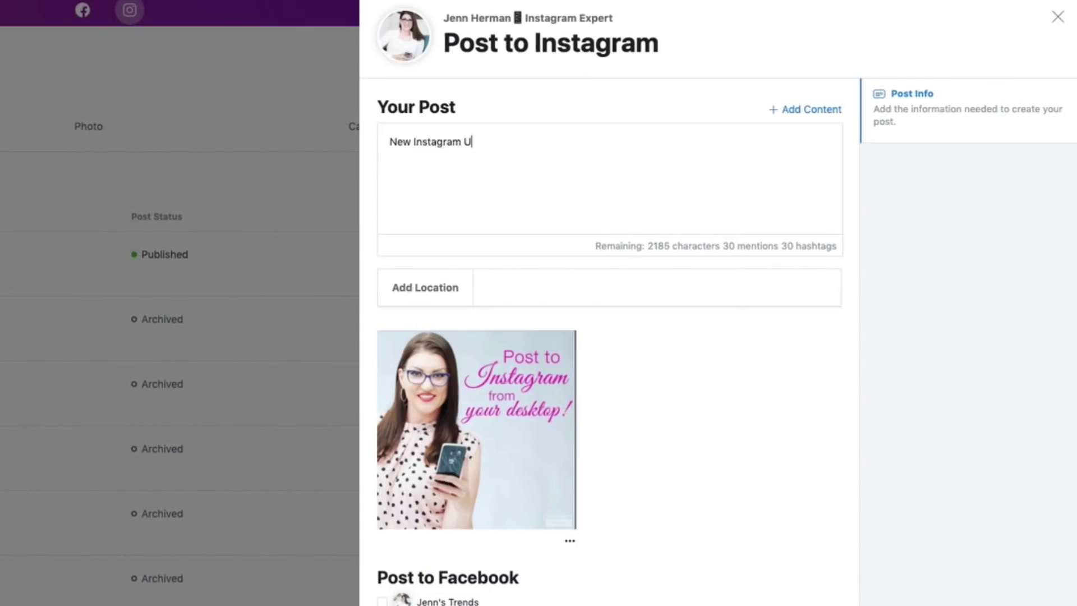
- Write the caption 'New Instagram Update!!! Post to Instagram from the desktop!!' and tag the suggested account
text(t to Instagram from the desktop!!)
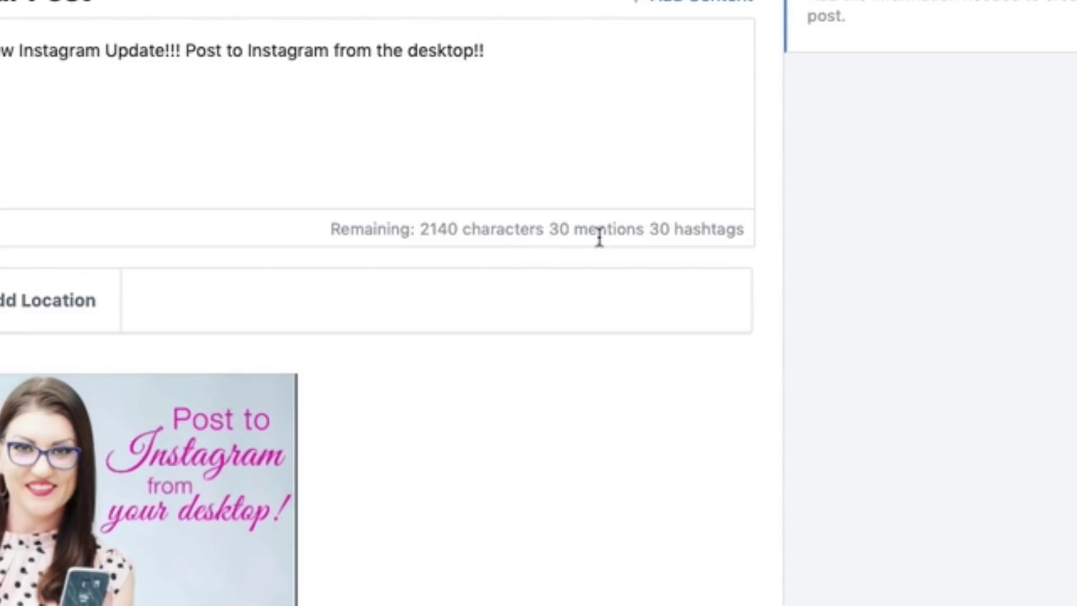
text(@)
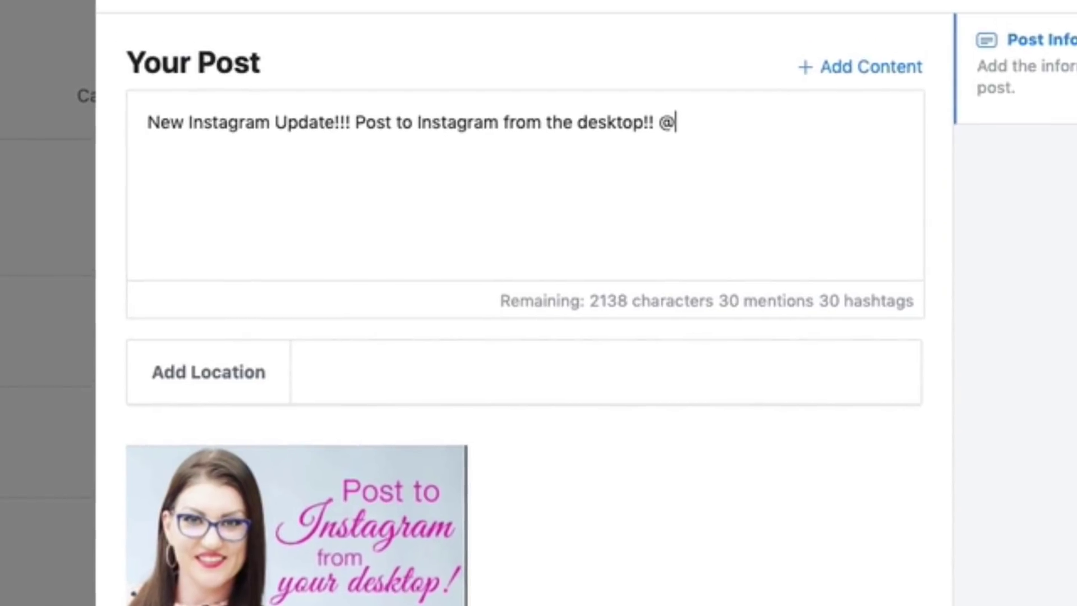
text(smexam)
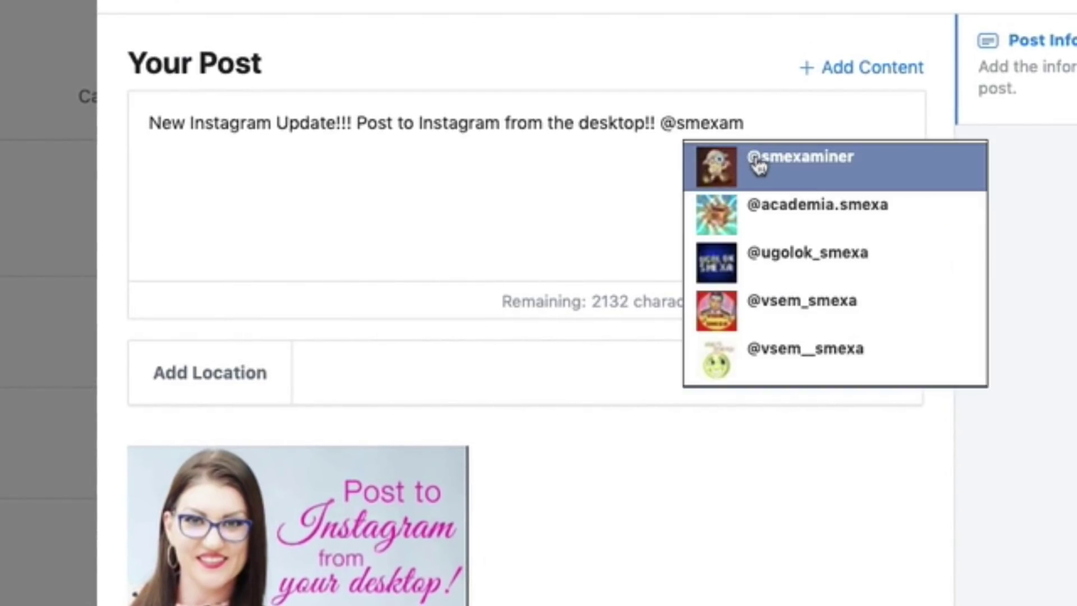
click(759, 162)
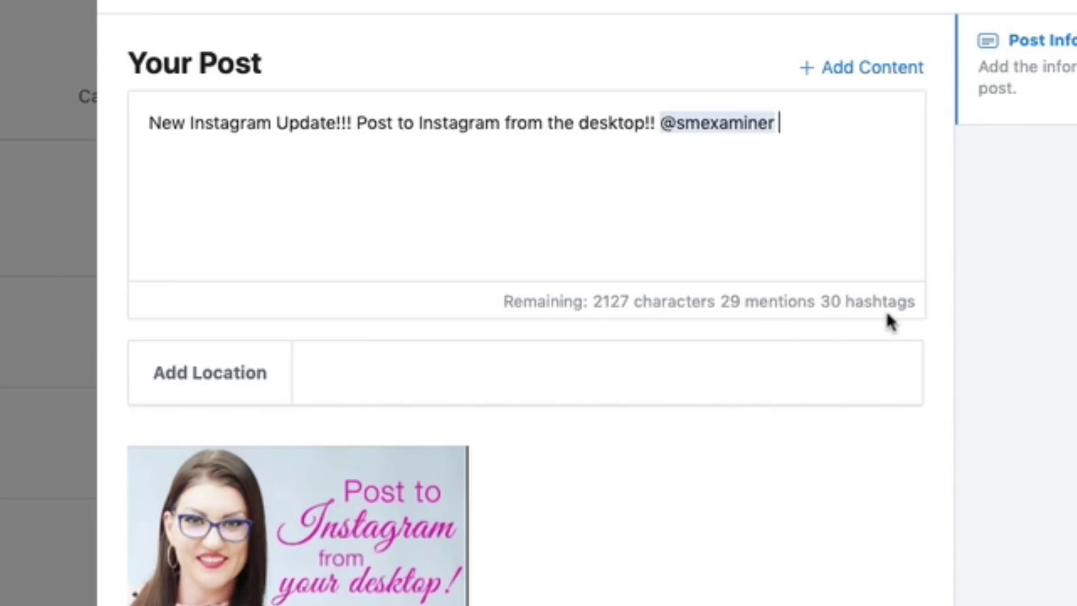
- On a new caption line, add the hashtags #breakingnews and #instagramnews
key(Return)
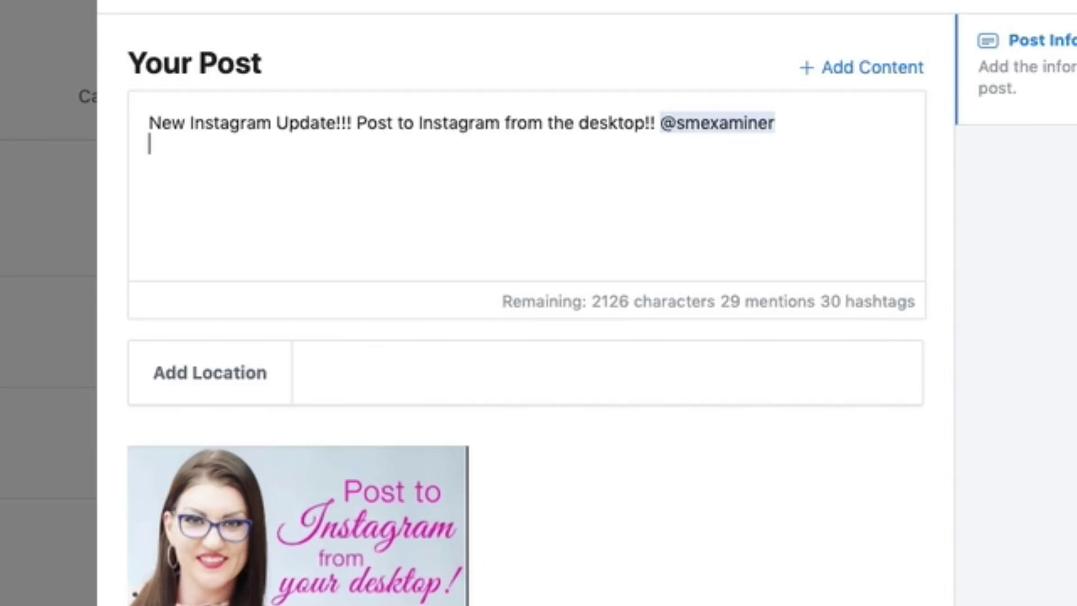
text(#breaki)
key(BackSpace)
key(BackSpace)
text(akingnews #instagramnews)
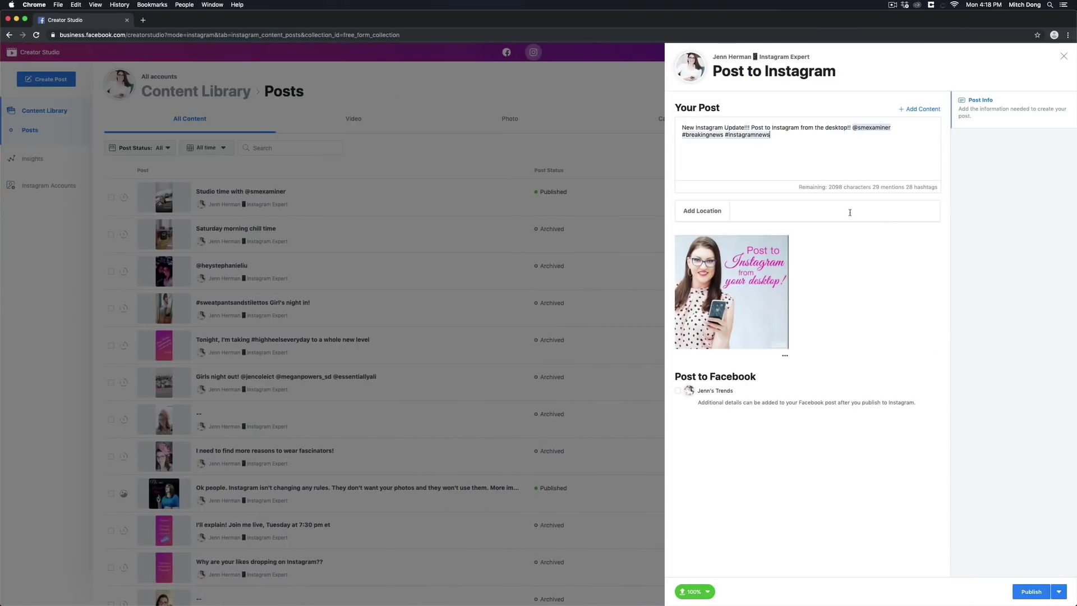
- Move into the Add Location field to begin entering the post's location
click(850, 213)
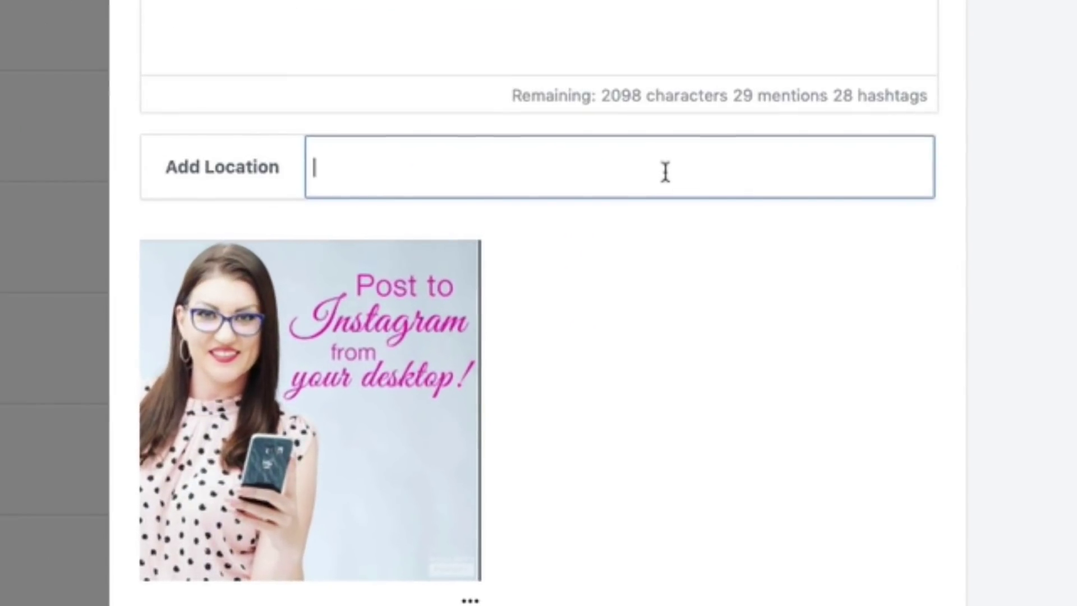
- Search 'san' and choose San Diego, California as the location
text(san)
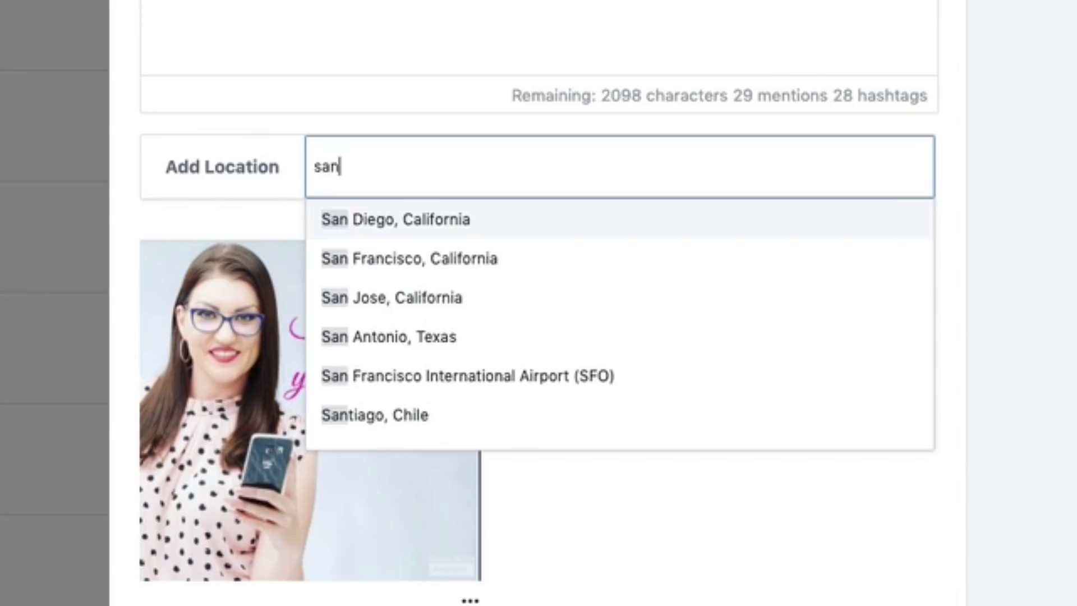
click(589, 220)
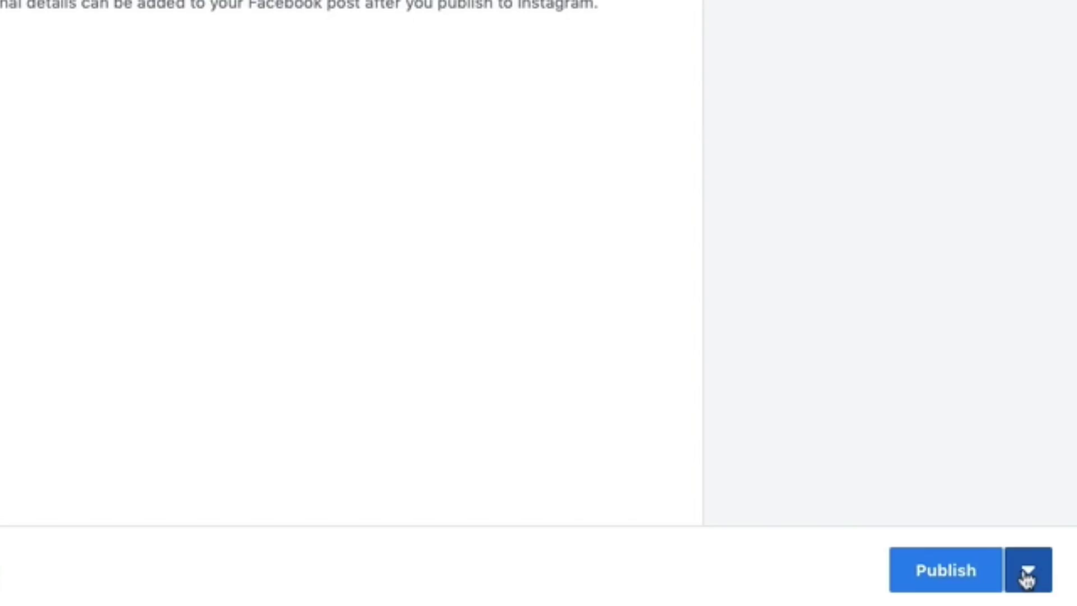
- Schedule the post for Sep 13, 2019 at 9:07 AM instead of publishing now
click(1026, 578)
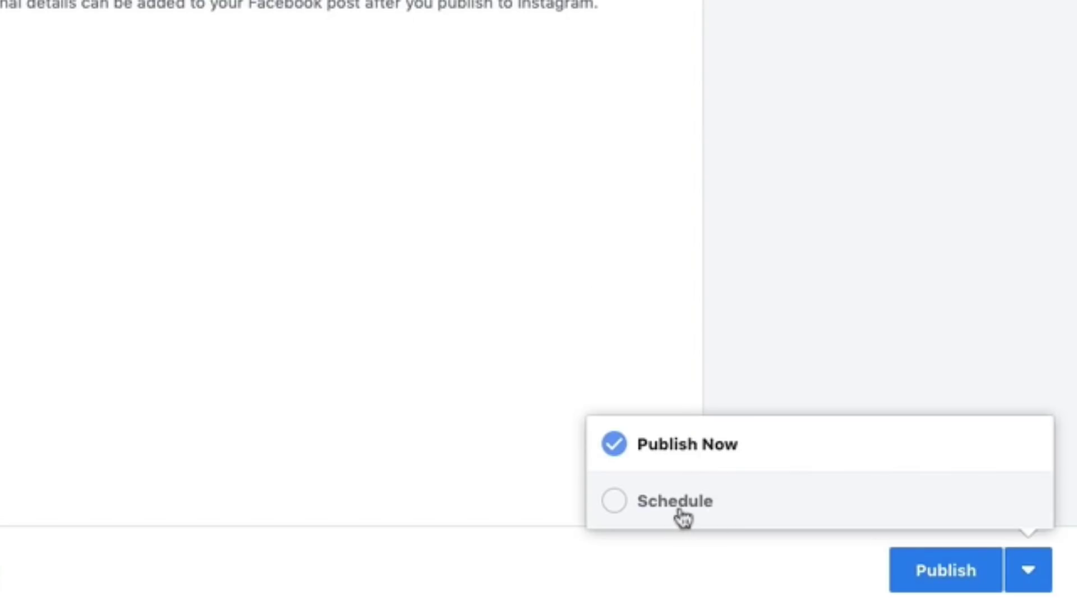
click(680, 516)
click(719, 465)
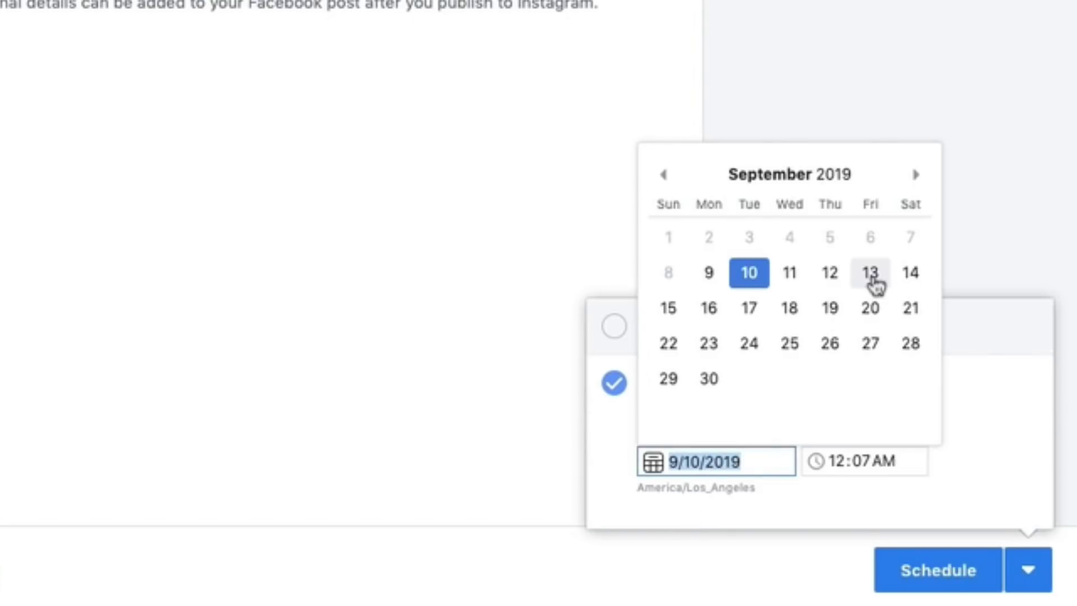
click(870, 275)
click(891, 461)
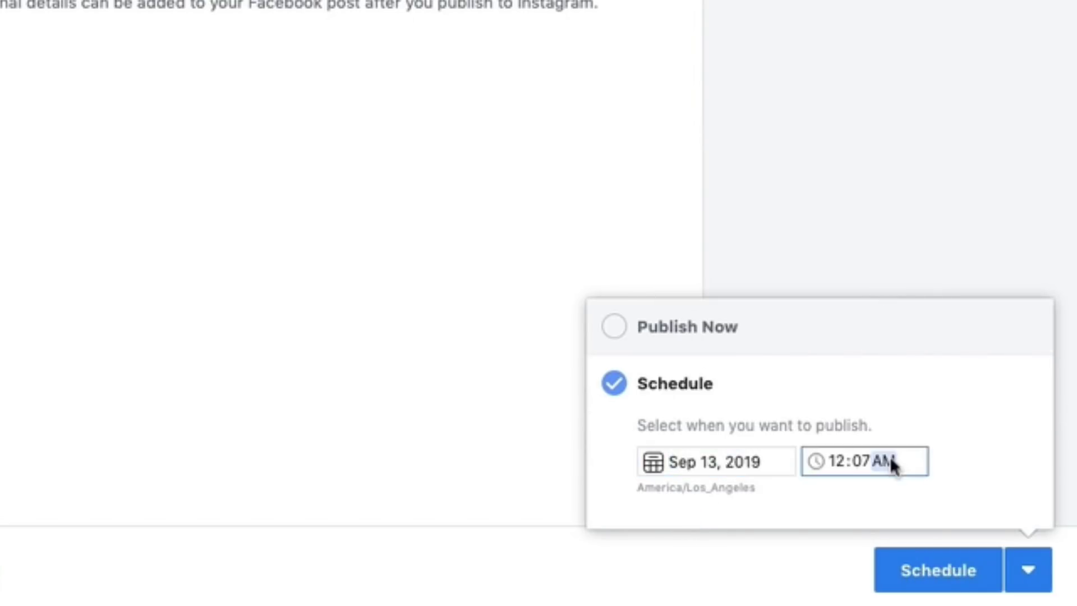
click(842, 460)
click(964, 572)
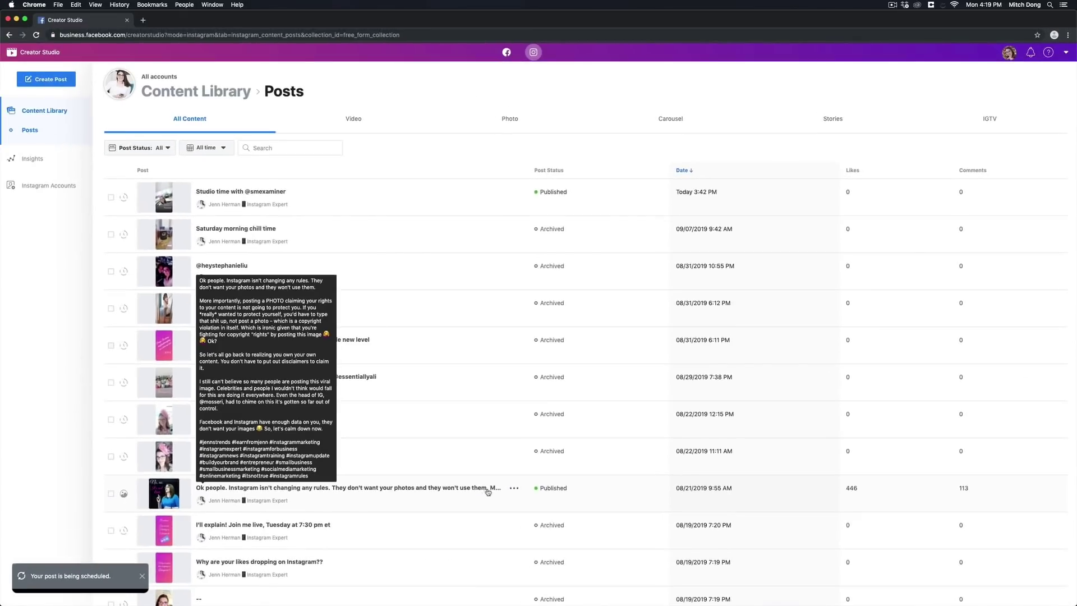